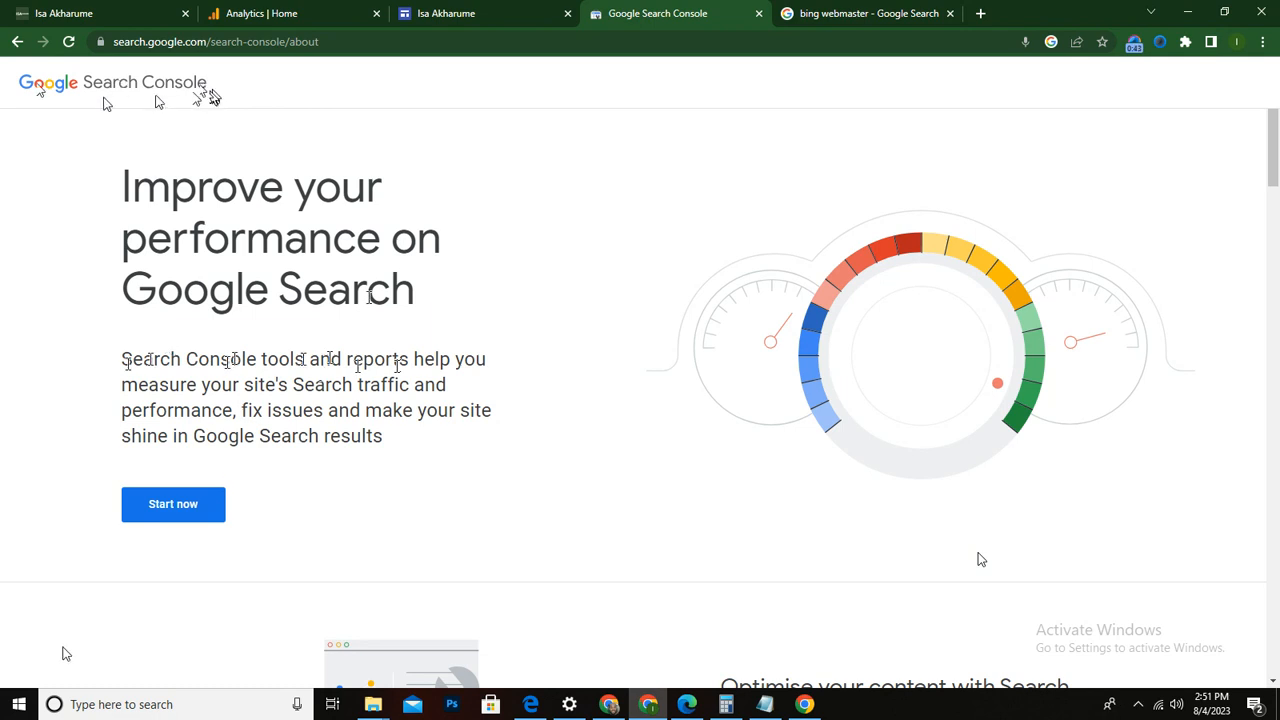
Step: Start Search Console and select the existing mobilephonesfeaturesandspecifications.blogspot.com property
click(200, 514)
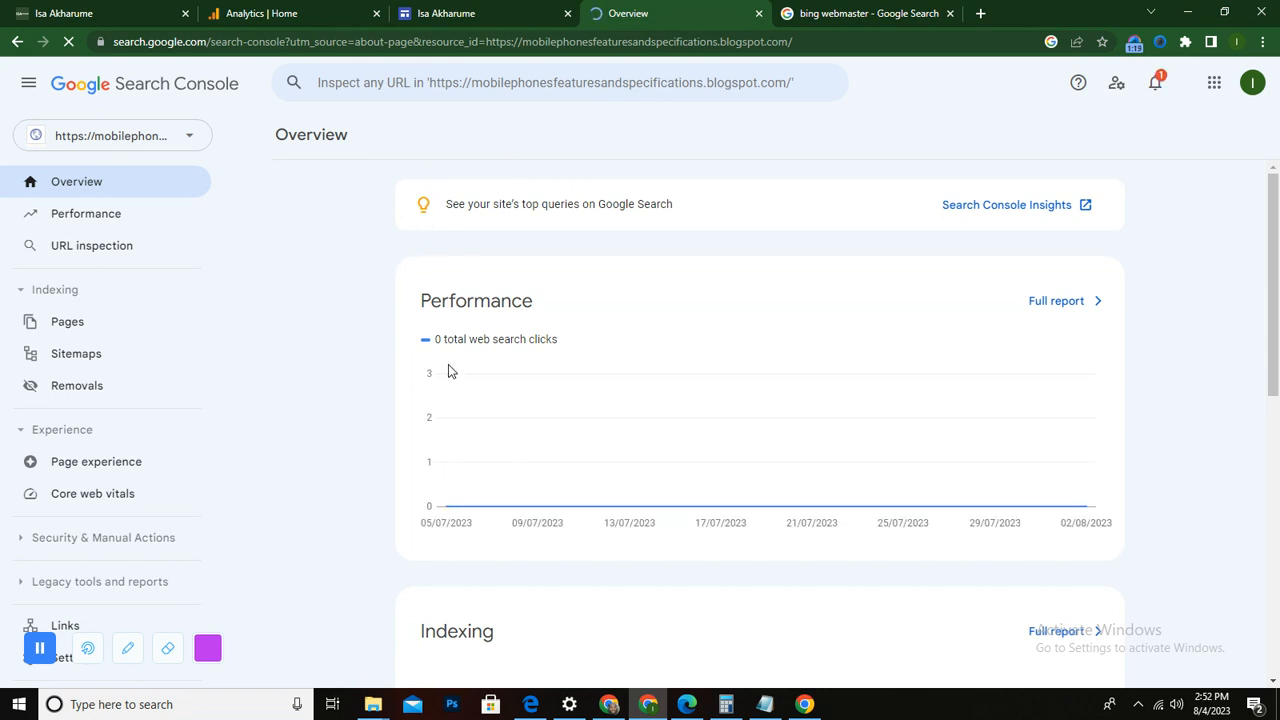
click(189, 150)
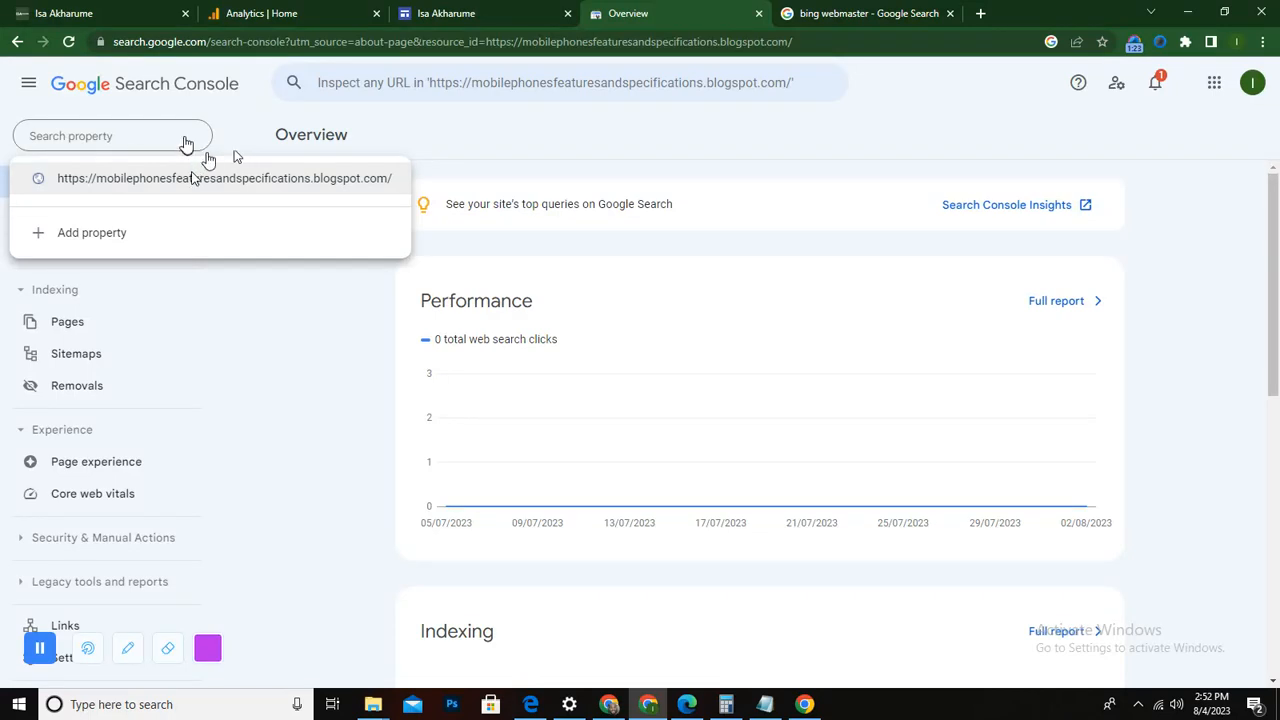
right_click(194, 182)
click(160, 183)
scroll(165, 380, down, 1)
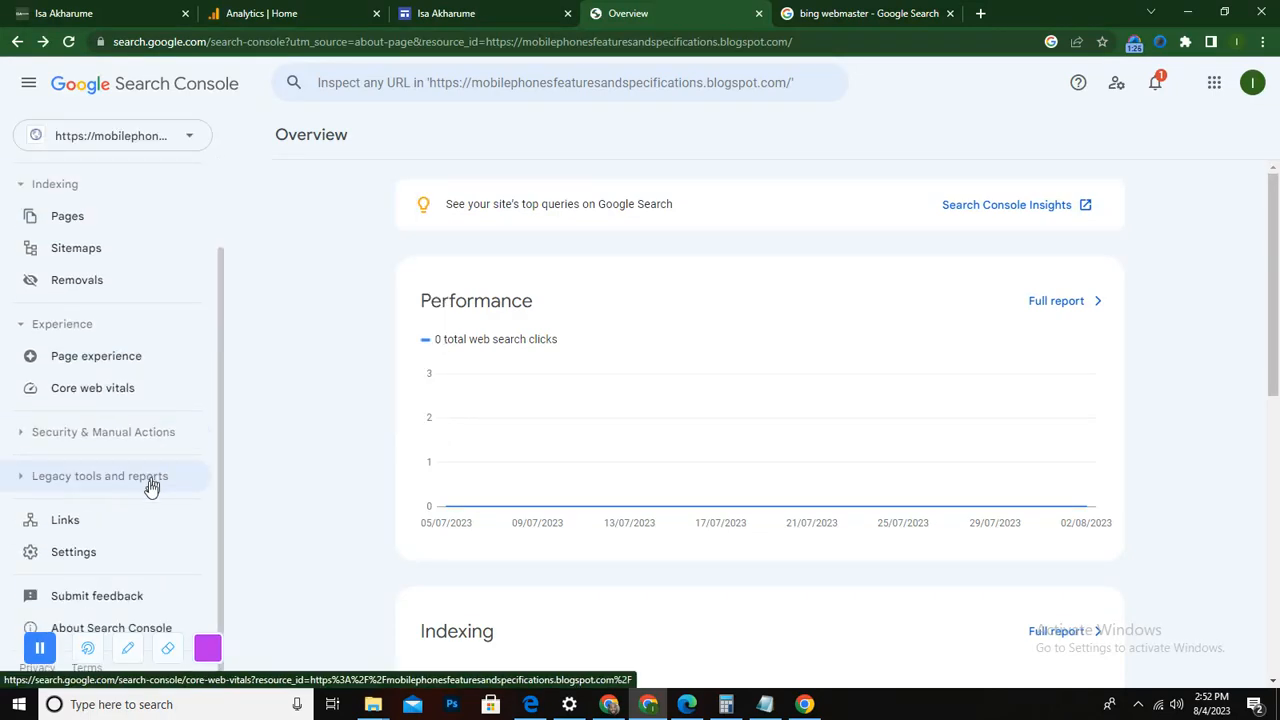
Step: Remove the blogspot property from the account in its settings and confirm the removal
click(75, 555)
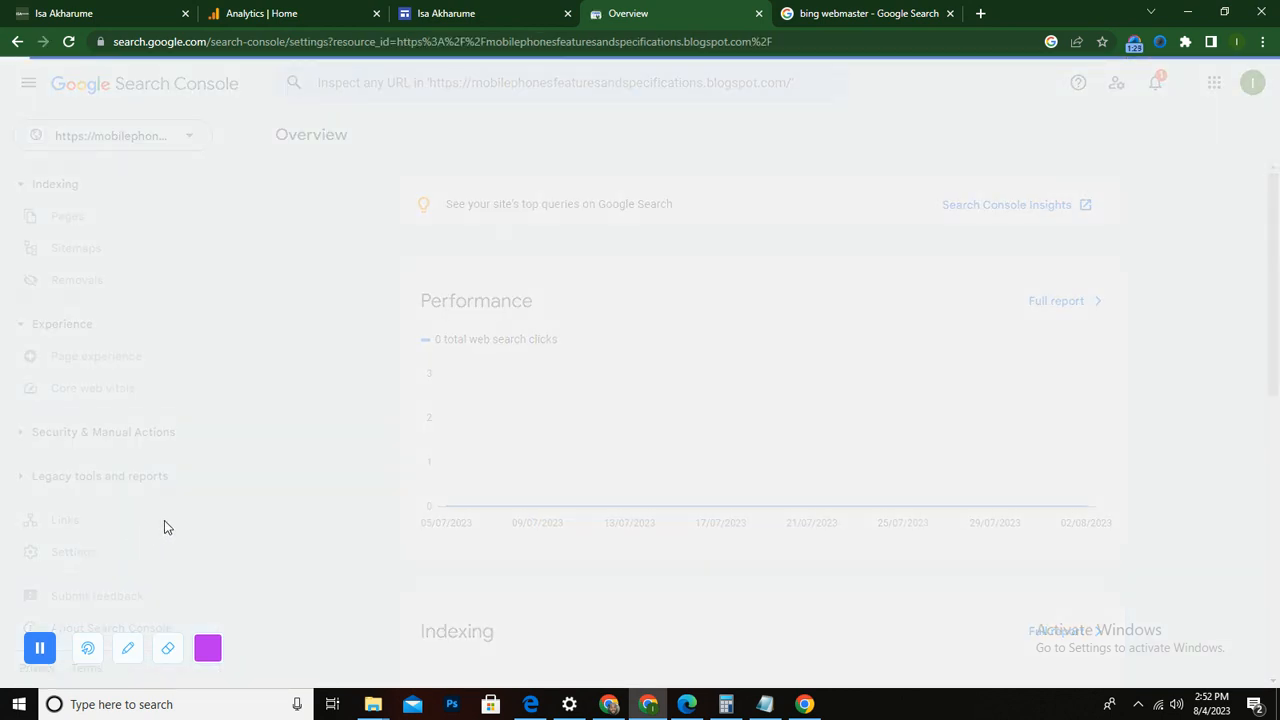
scroll(375, 405, down, 1)
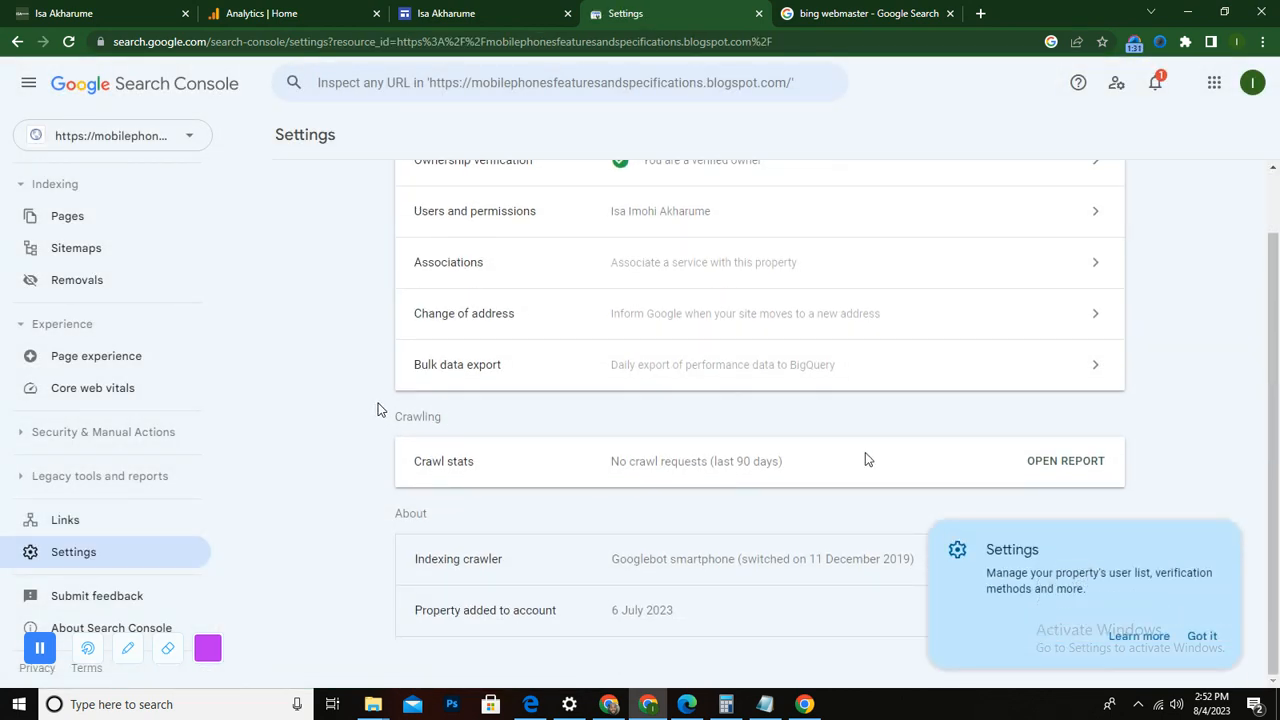
click(1202, 636)
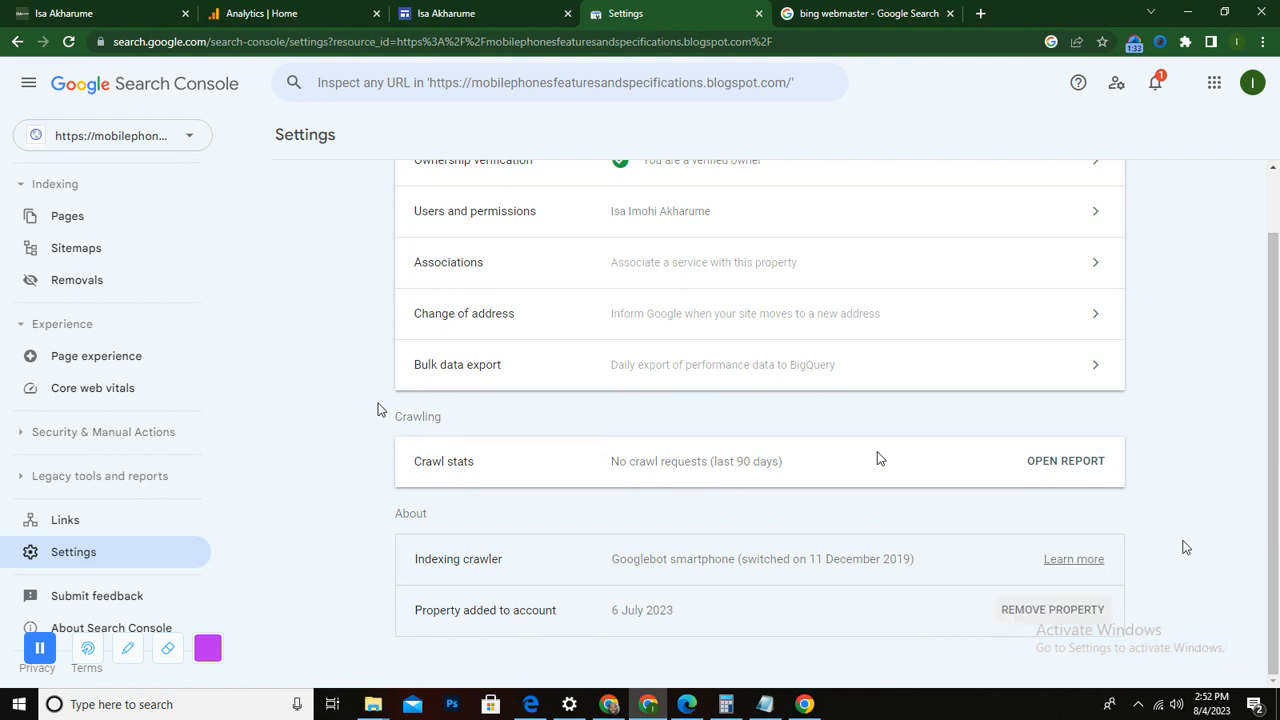
click(1082, 612)
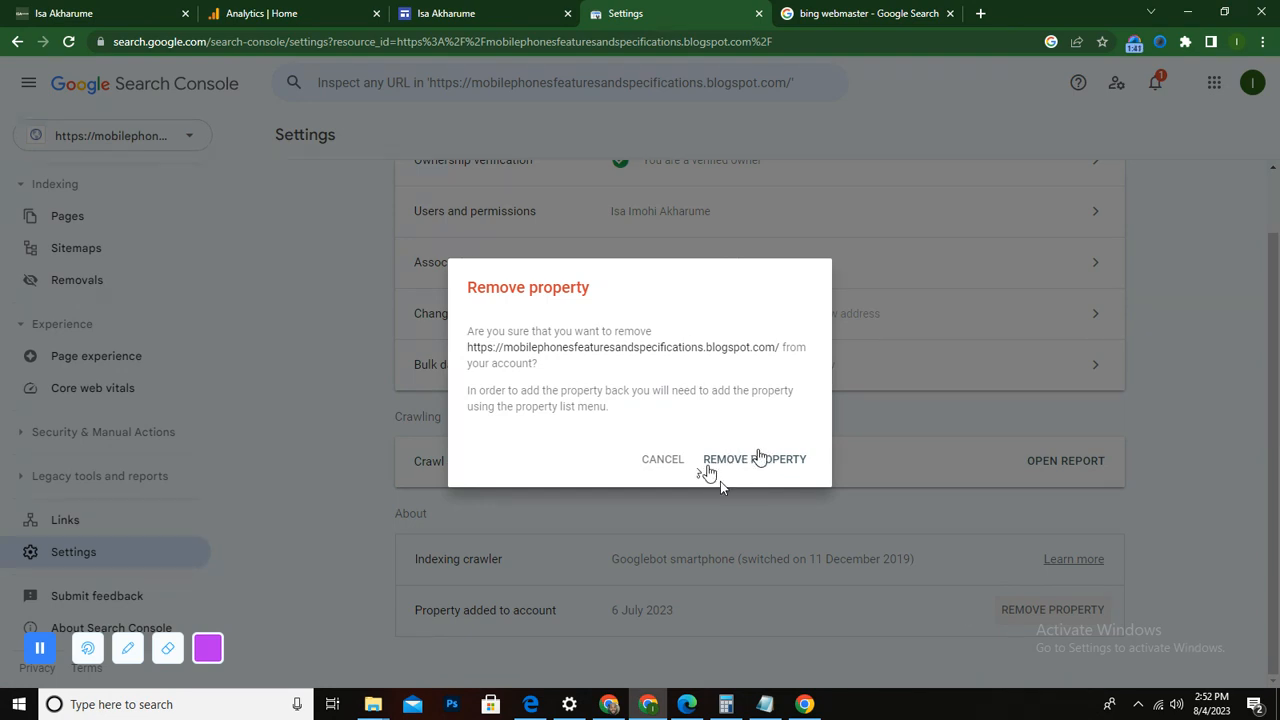
click(740, 465)
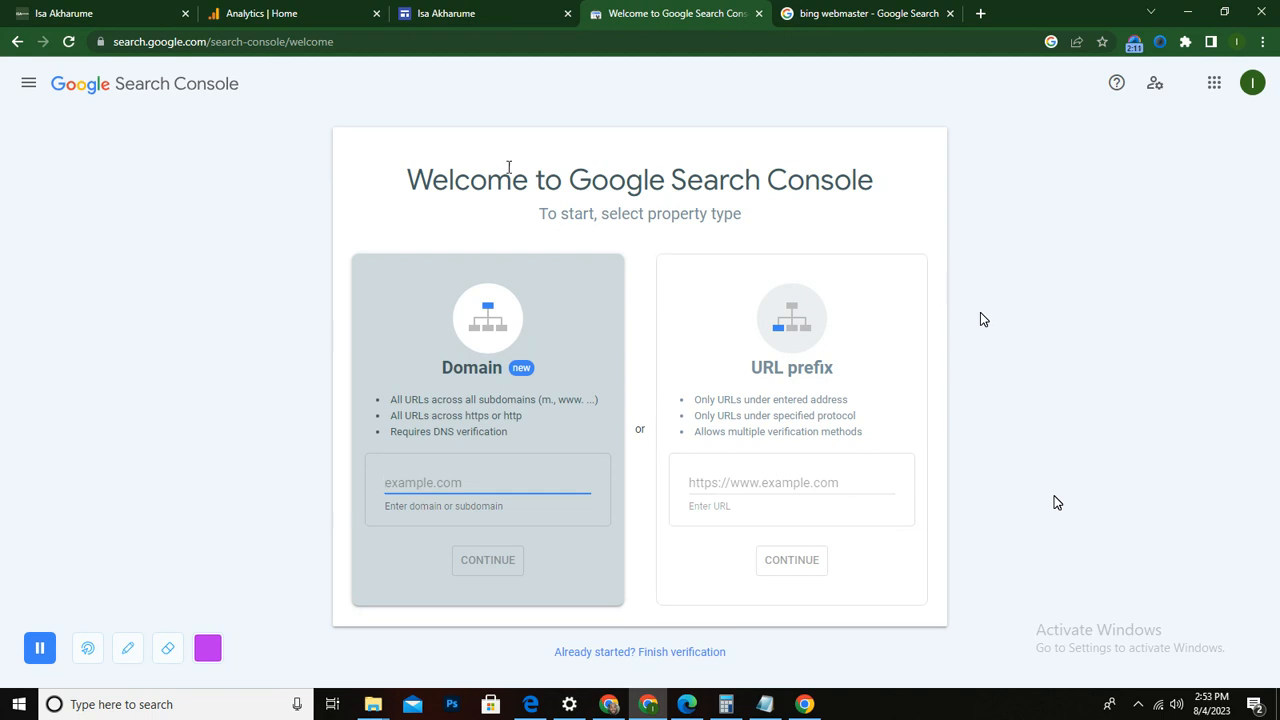
Step: Reload the Google Analytics home page and return to the Search Console welcome page
click(280, 24)
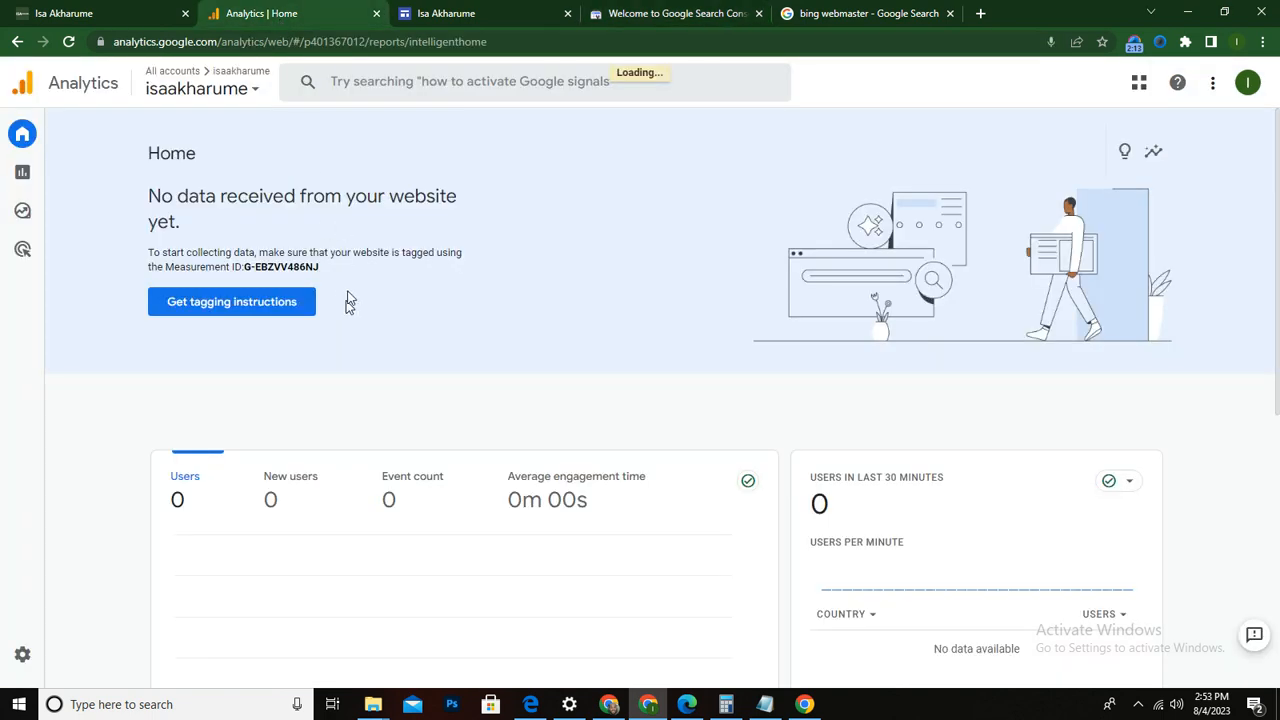
click(68, 41)
click(640, 24)
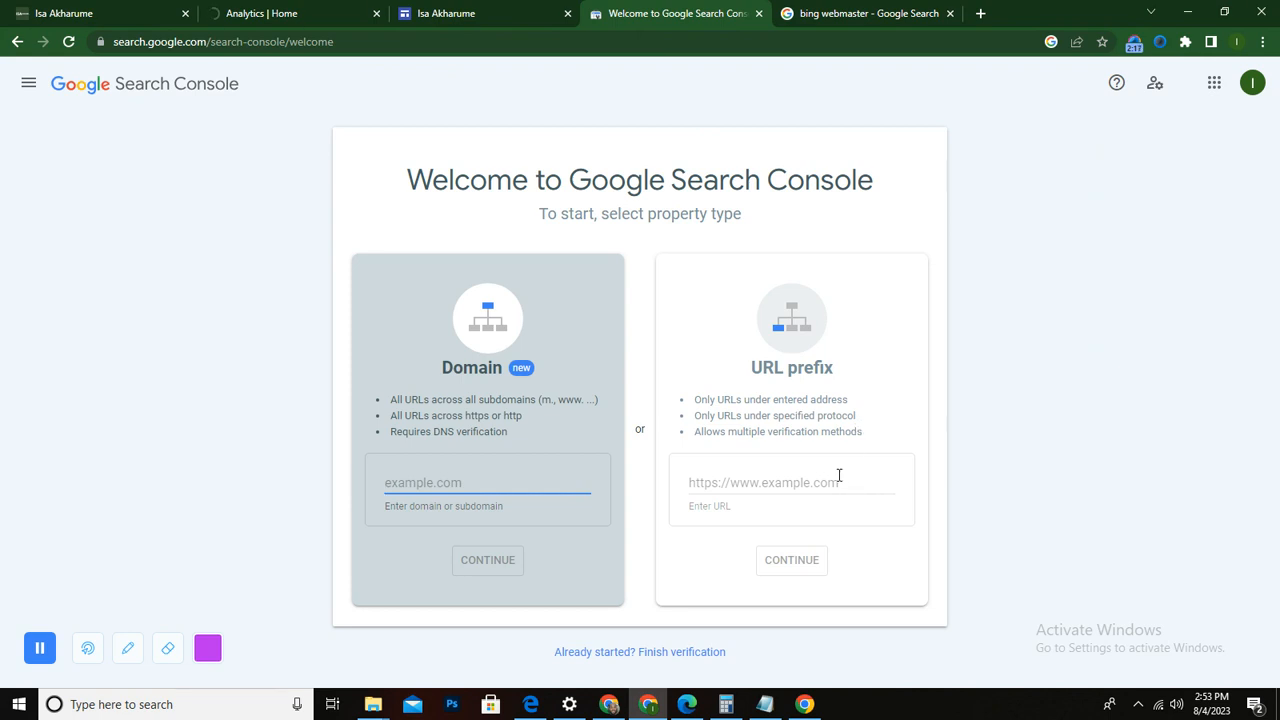
click(298, 15)
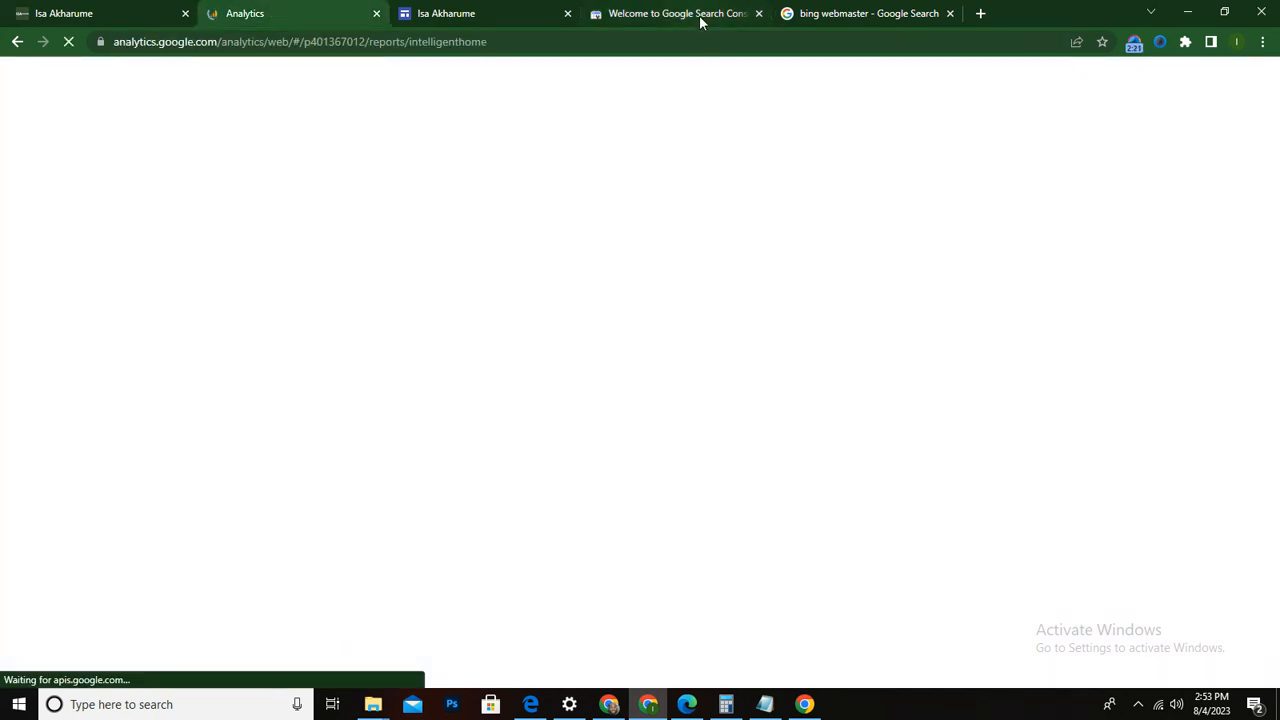
click(698, 17)
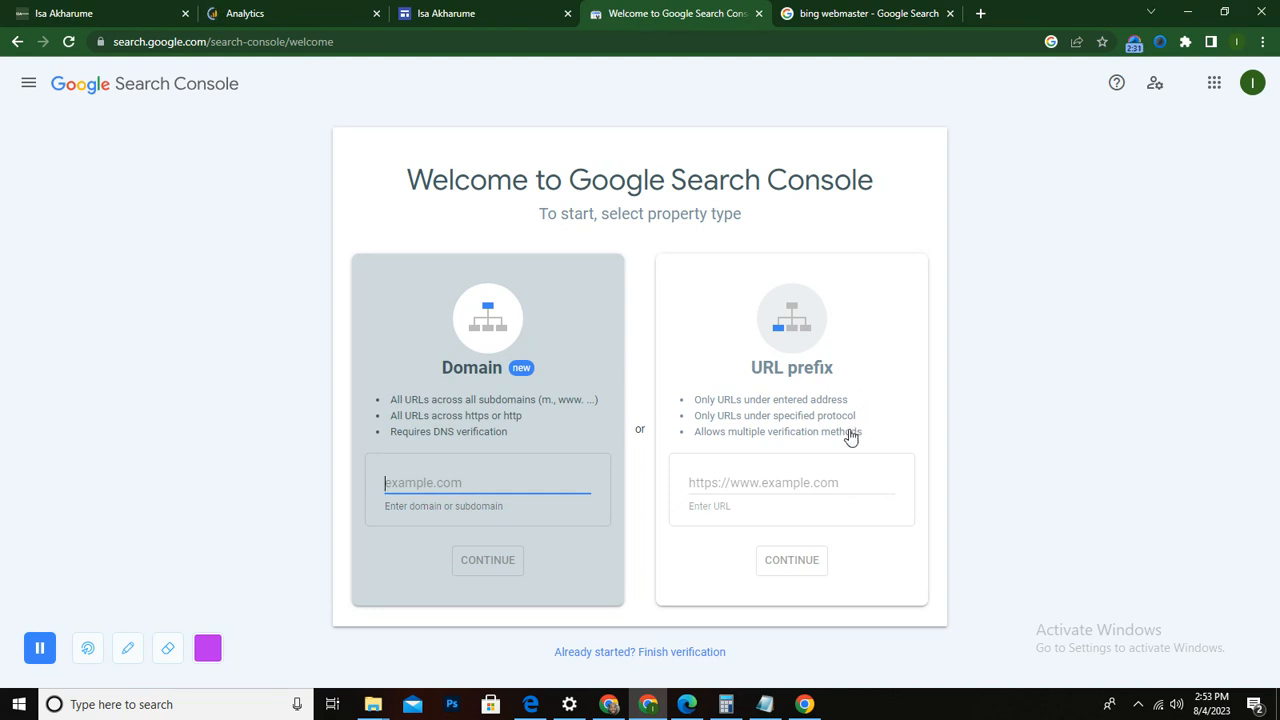
click(283, 24)
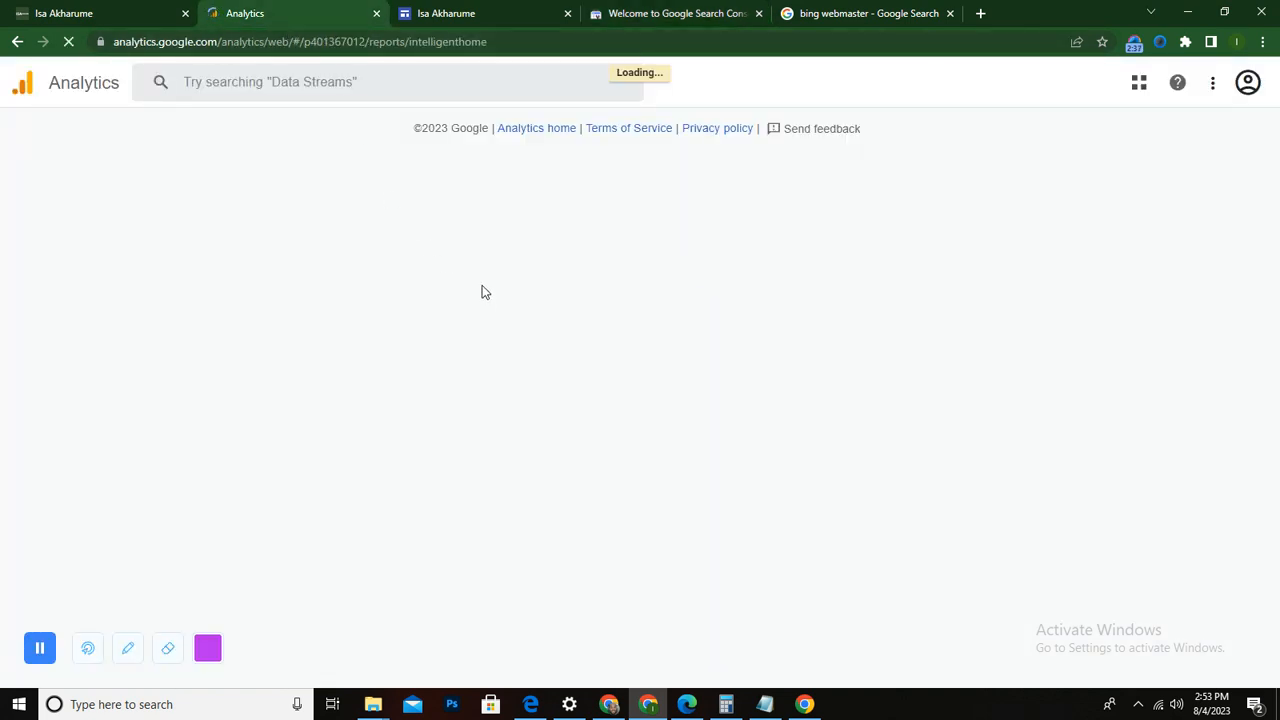
click(837, 26)
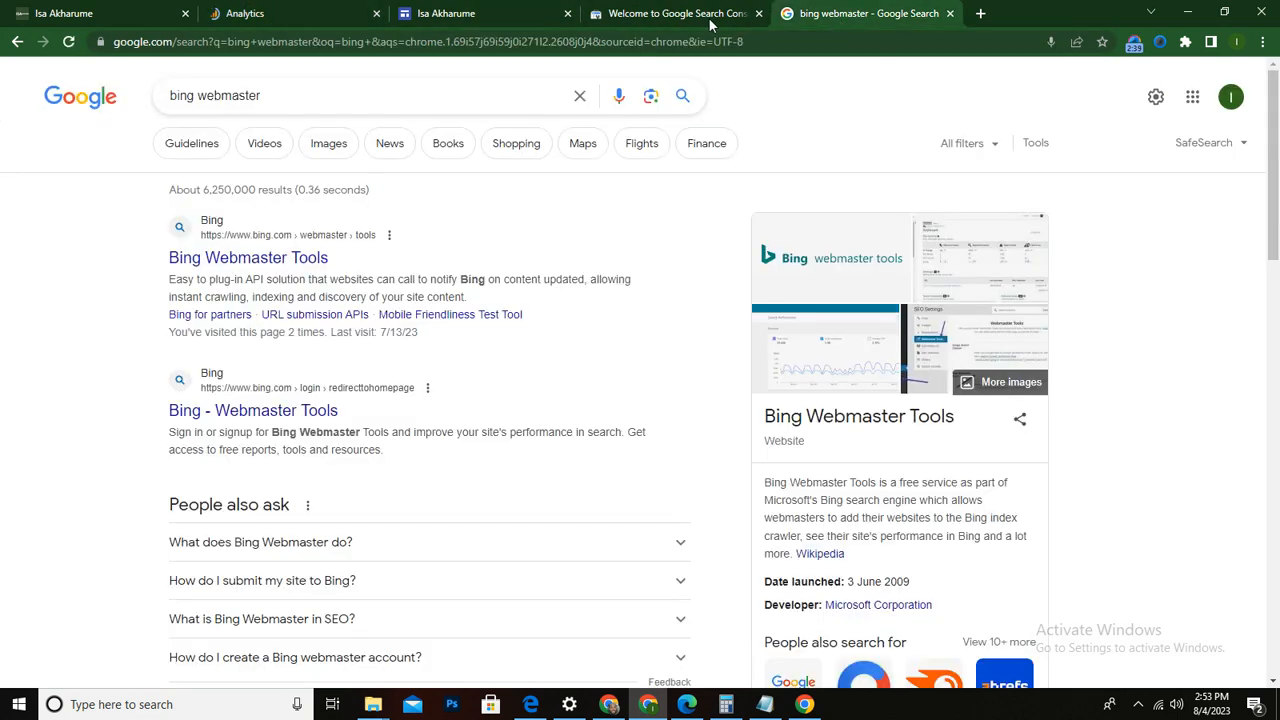
click(476, 18)
click(300, 10)
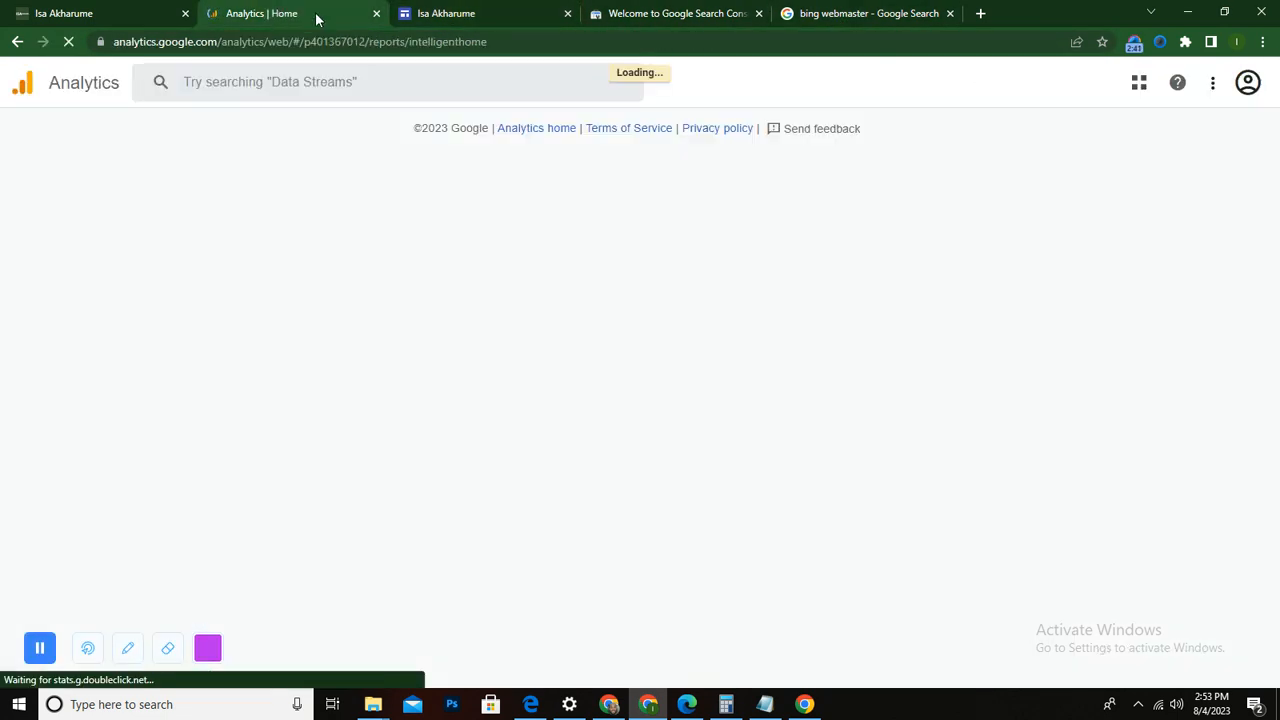
click(626, 20)
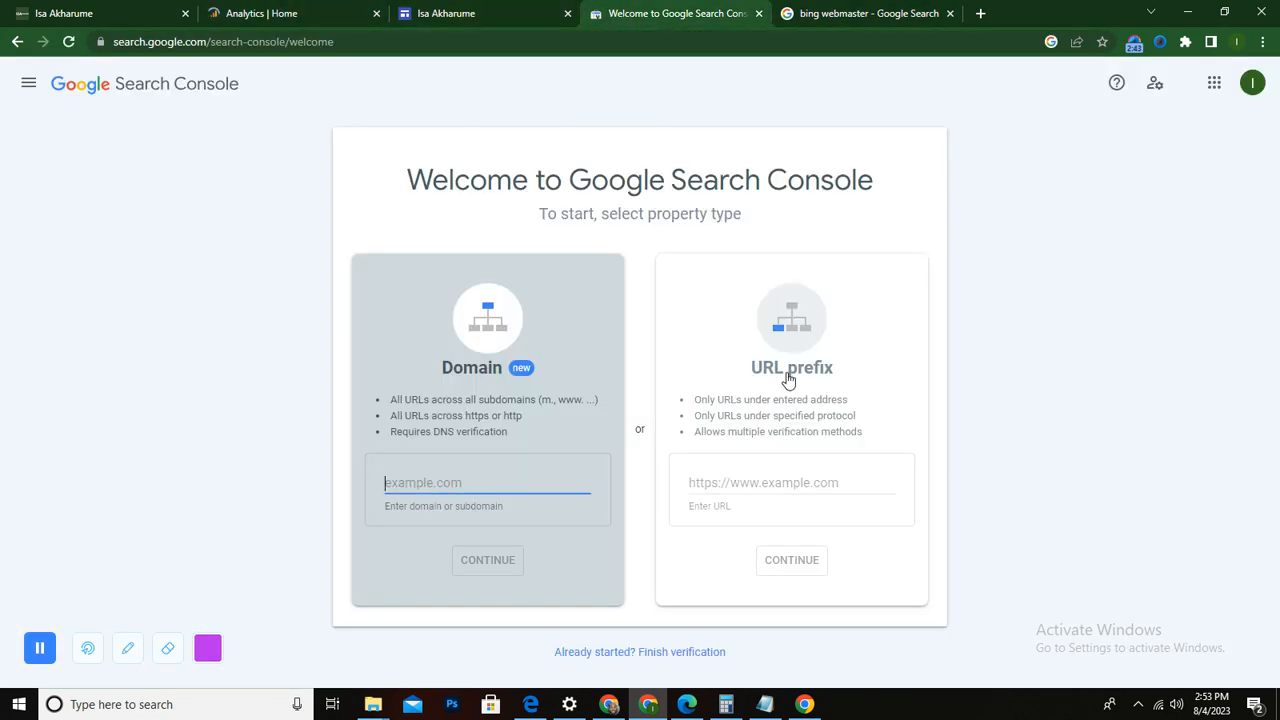
Step: Choose the URL prefix property type and copy the published Google Sites address without its "/home" ending
click(758, 484)
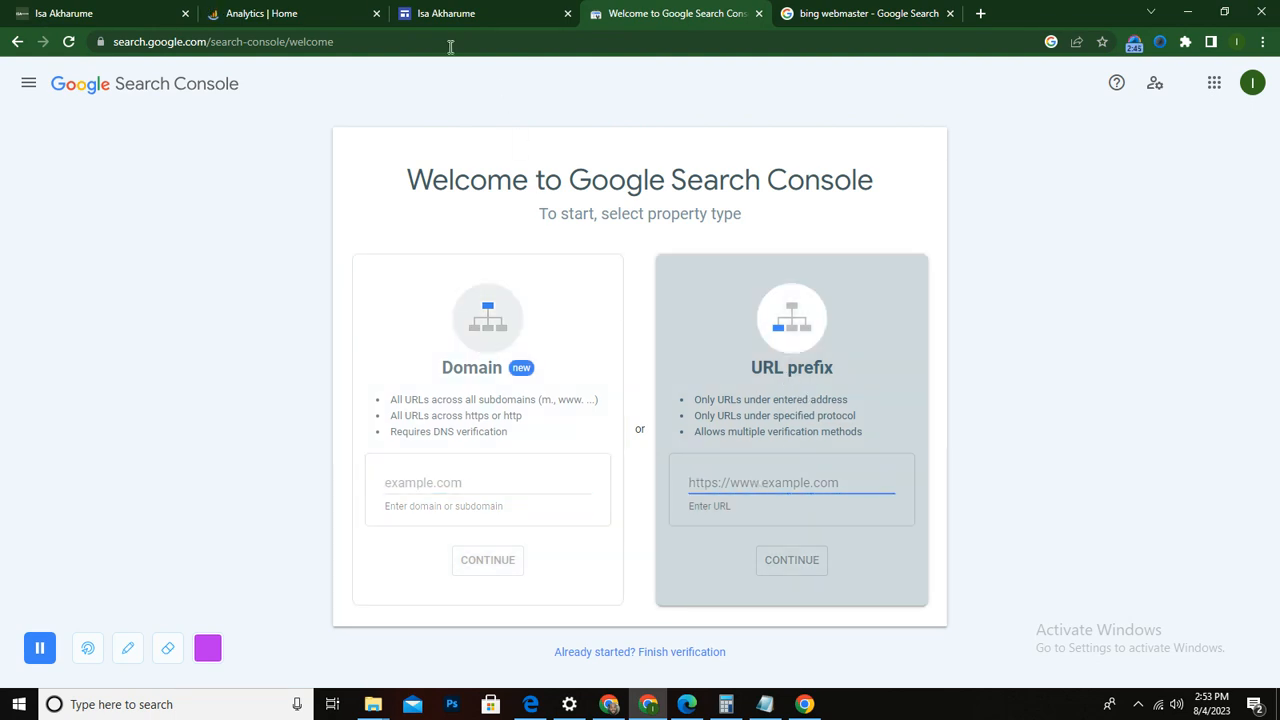
click(460, 18)
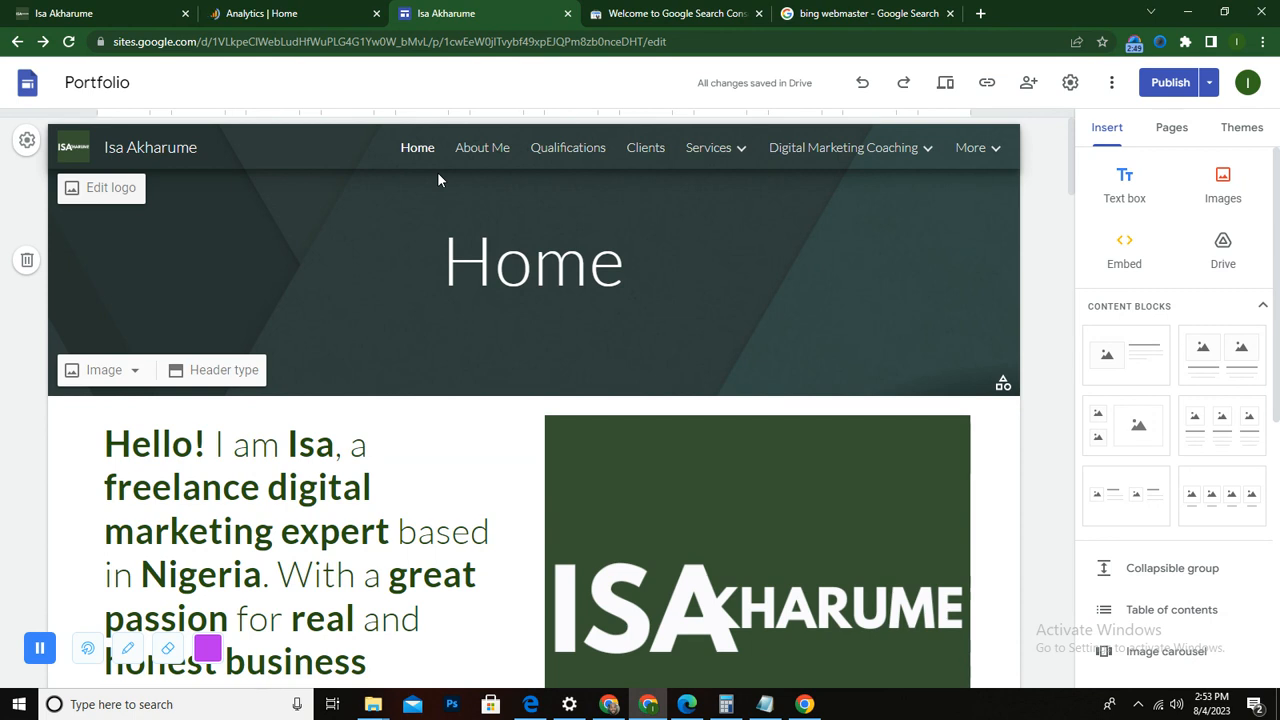
click(125, 13)
click(286, 41)
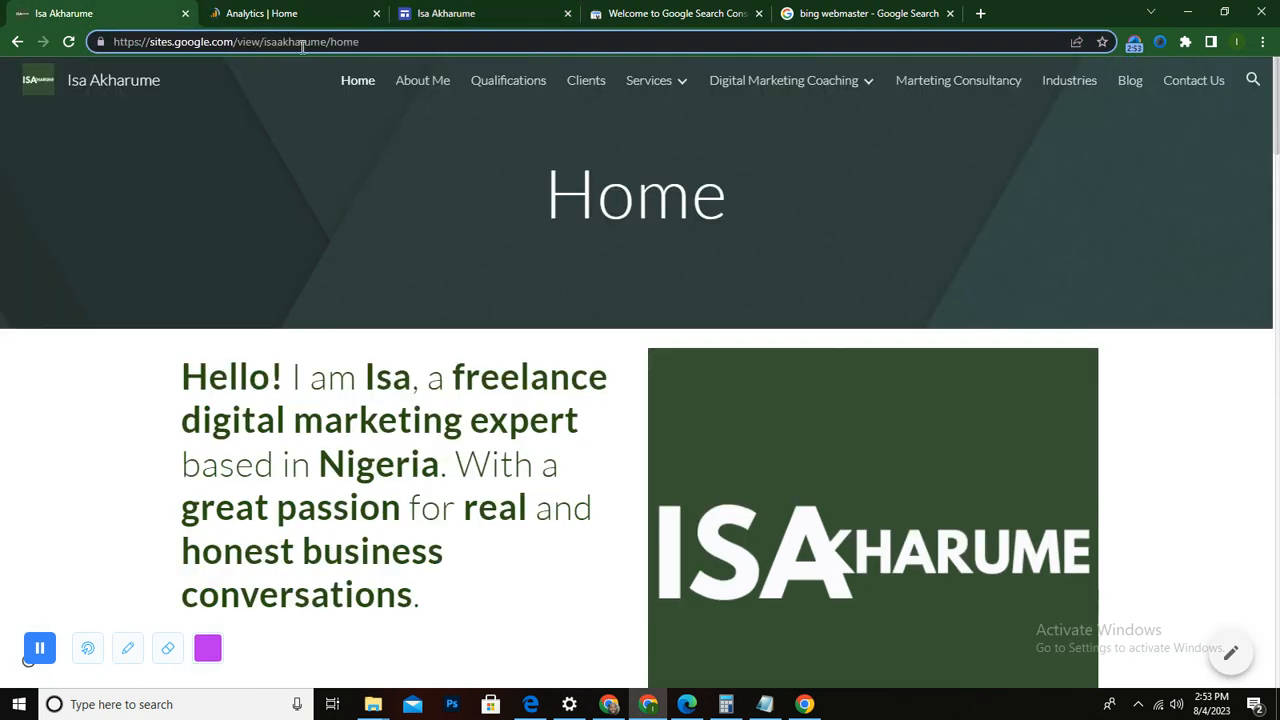
drag(325, 42, 120, 42)
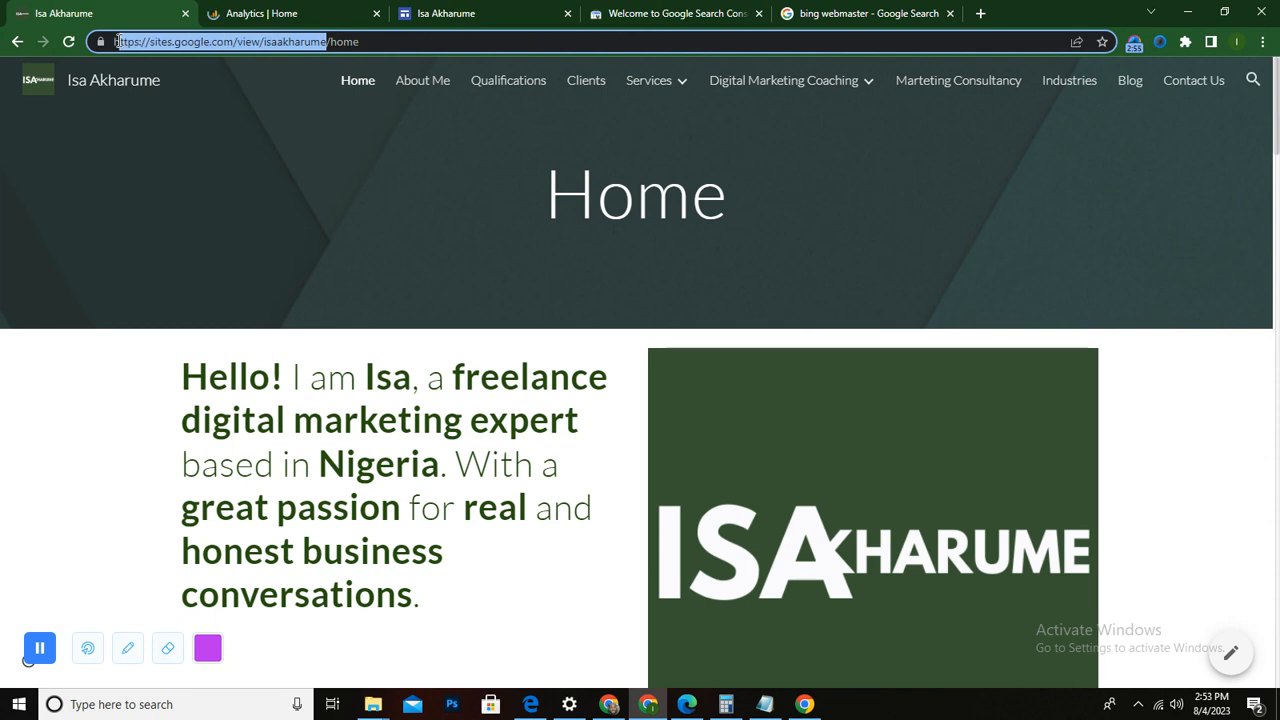
right_click(115, 42)
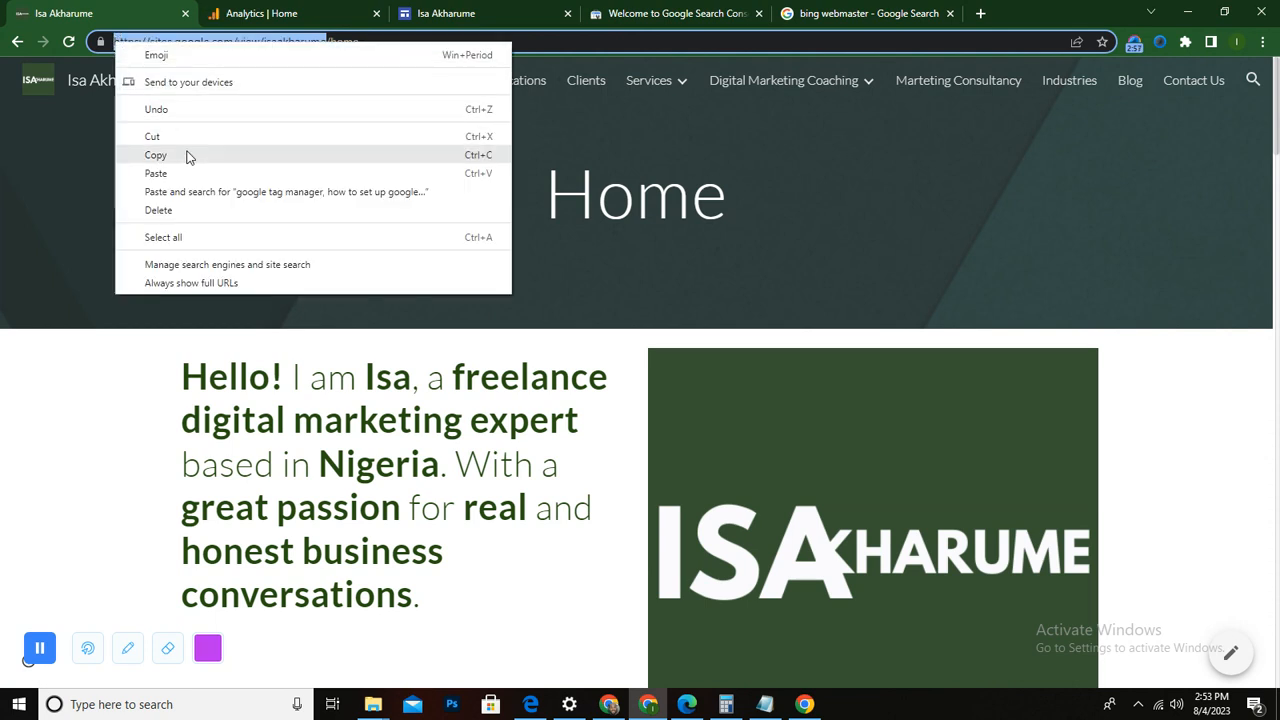
click(189, 155)
Step: Paste the copied site address as the URL prefix in Search Console and submit it for ownership verification
click(251, 14)
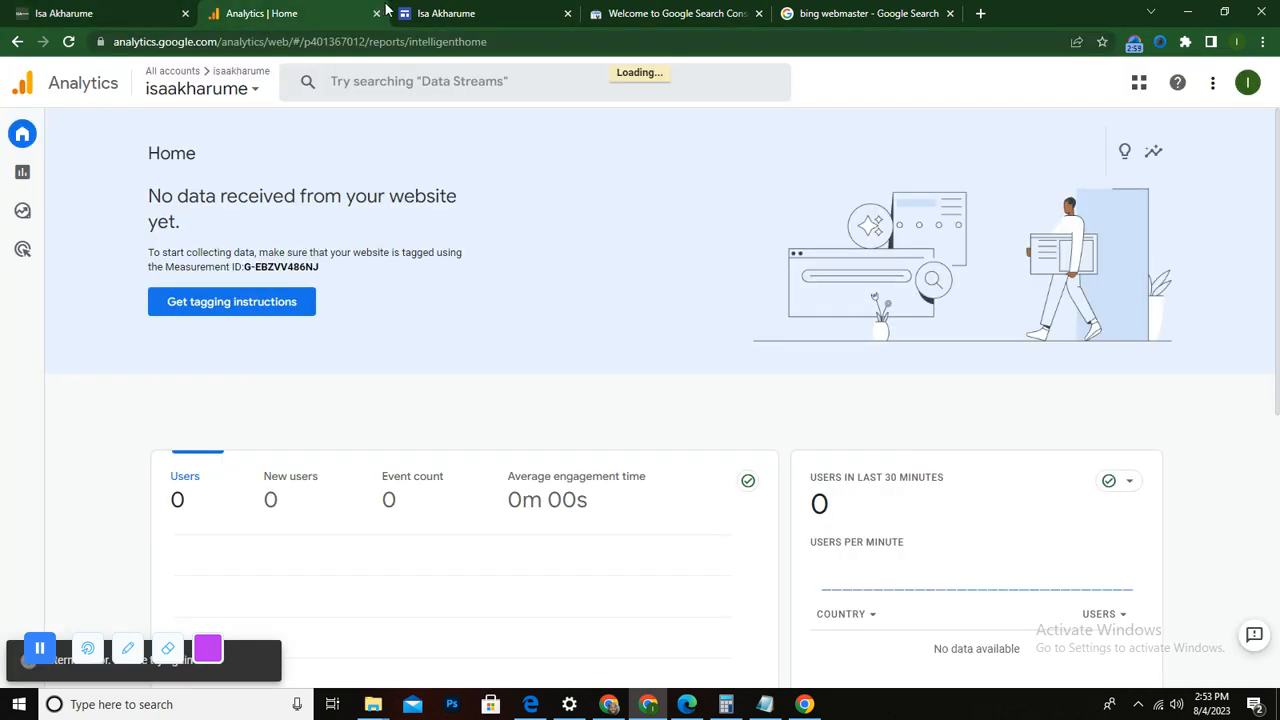
click(603, 16)
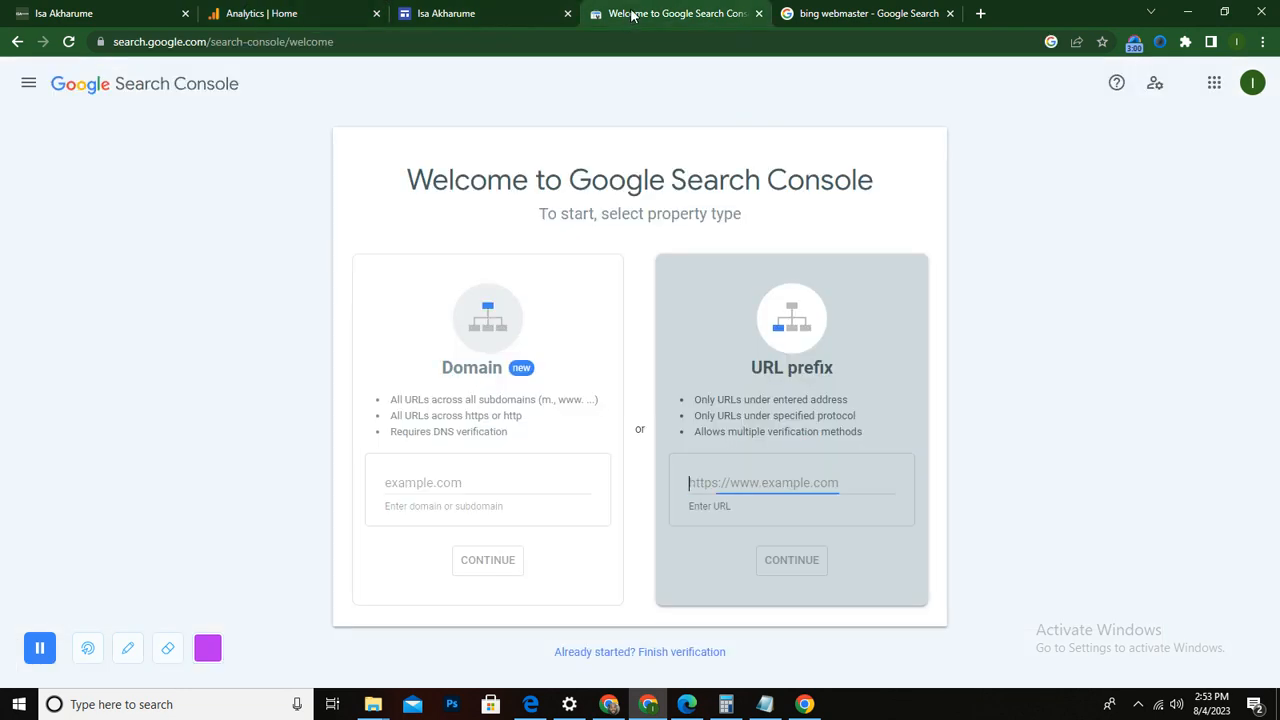
right_click(727, 488)
click(767, 358)
click(808, 563)
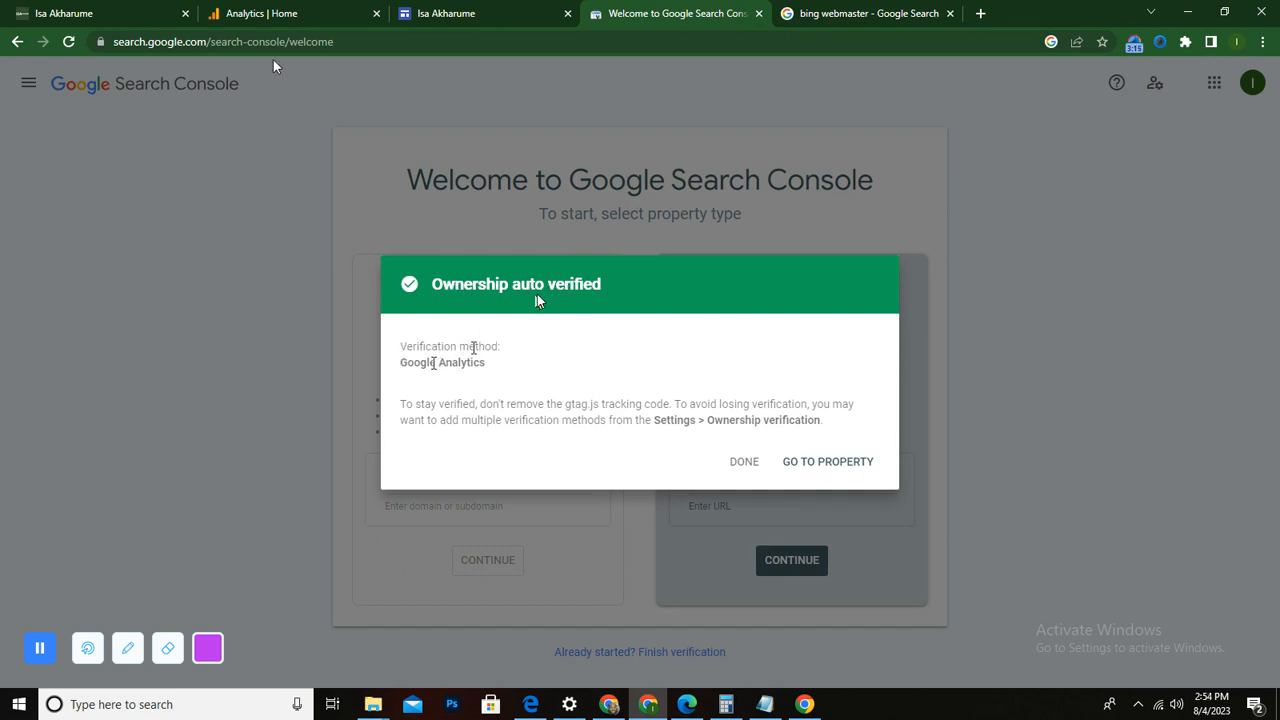
Step: Review the Google Analytics home page and the site's home page in the Google Sites editor, and return to Search Console's verification dialog
click(268, 15)
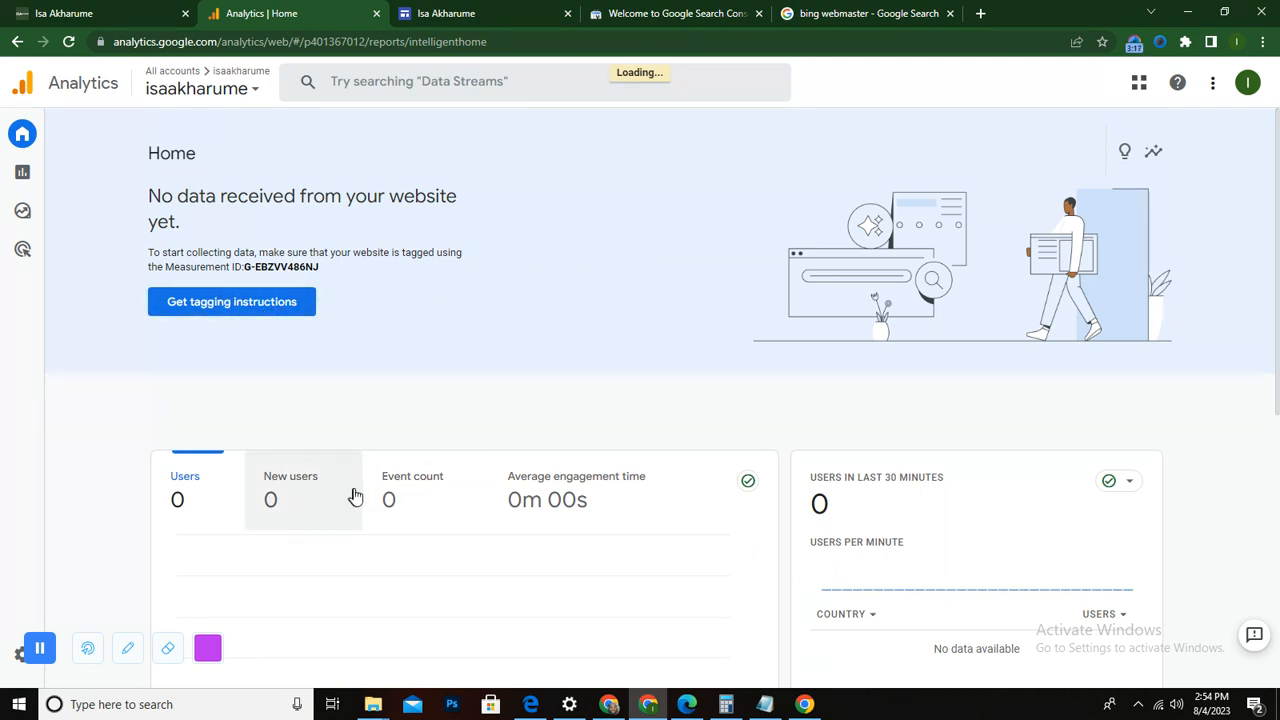
scroll(425, 540, down, 1)
scroll(422, 537, down, 1)
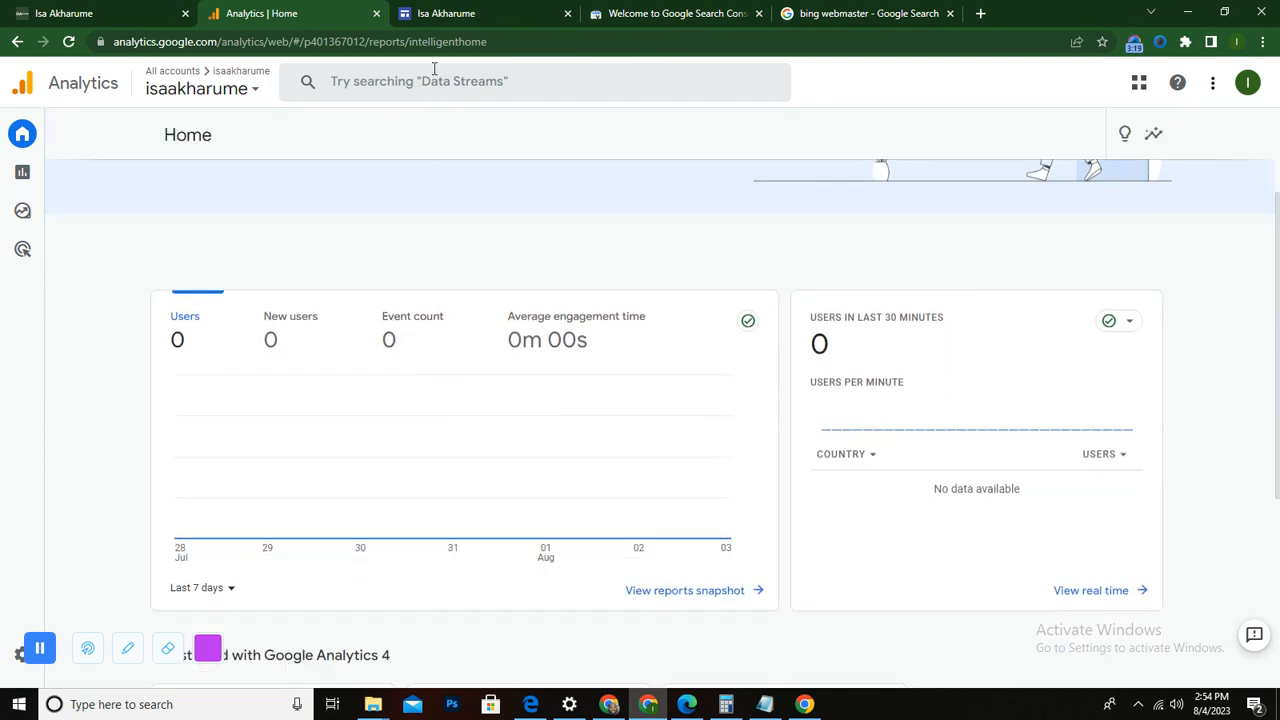
click(462, 15)
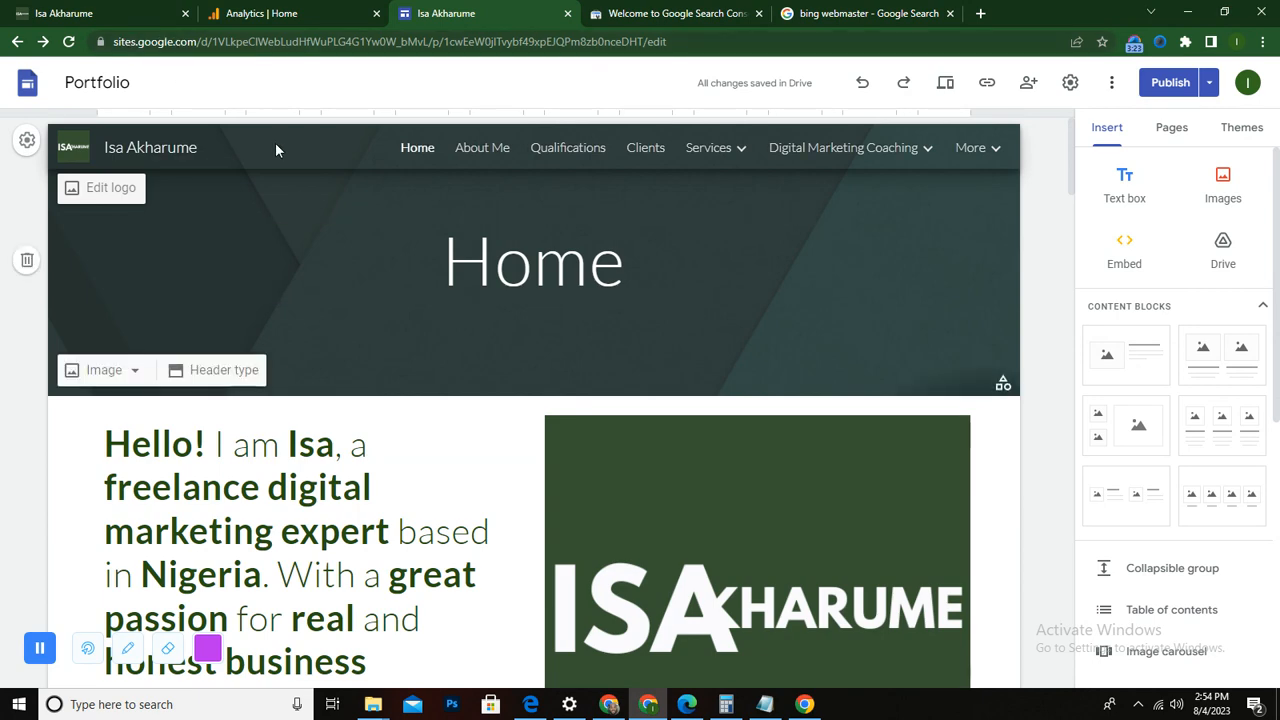
scroll(460, 483, down, 3)
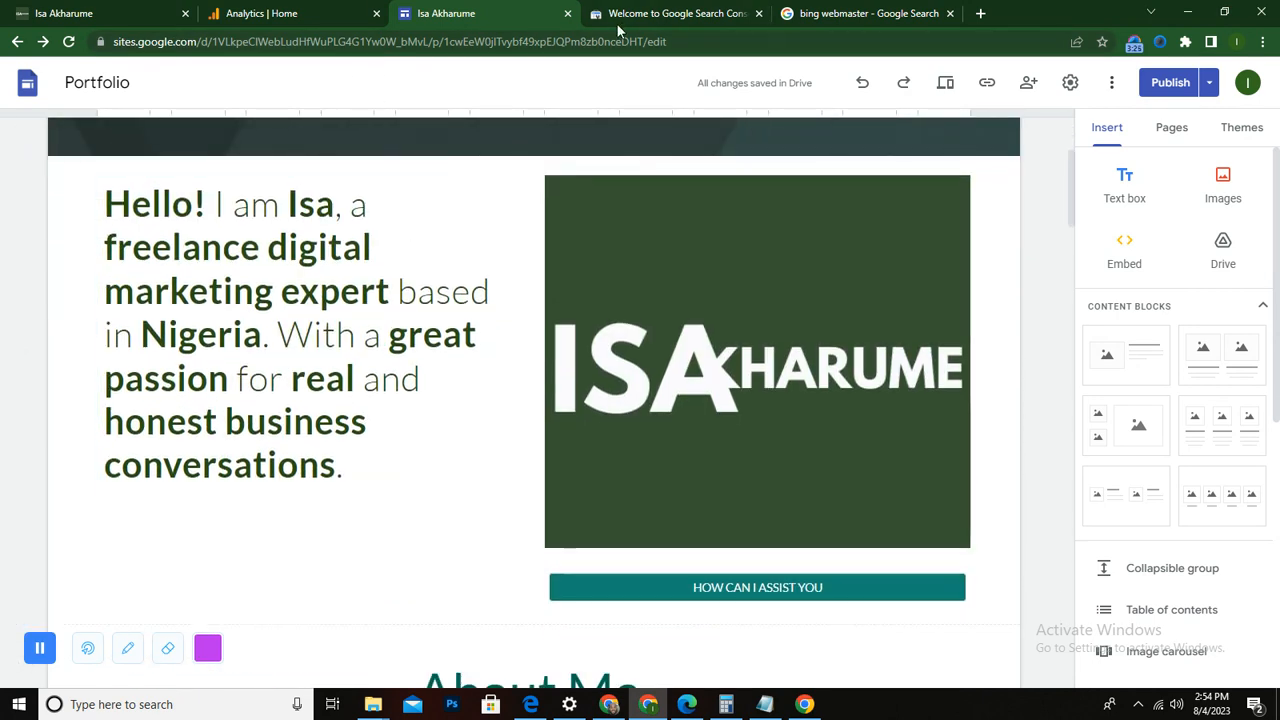
click(649, 18)
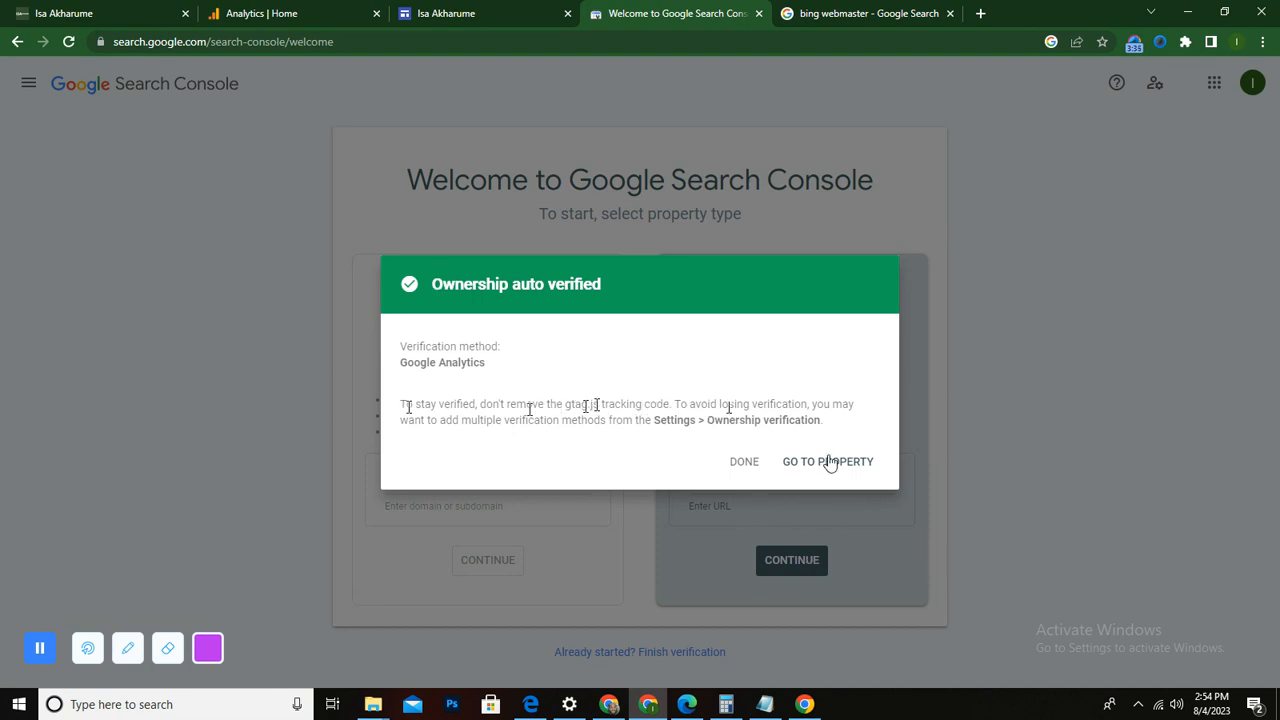
Step: Go to the newly added site property and examine its property list and the Performance, Indexing and Enhancements sections of the overview
click(843, 467)
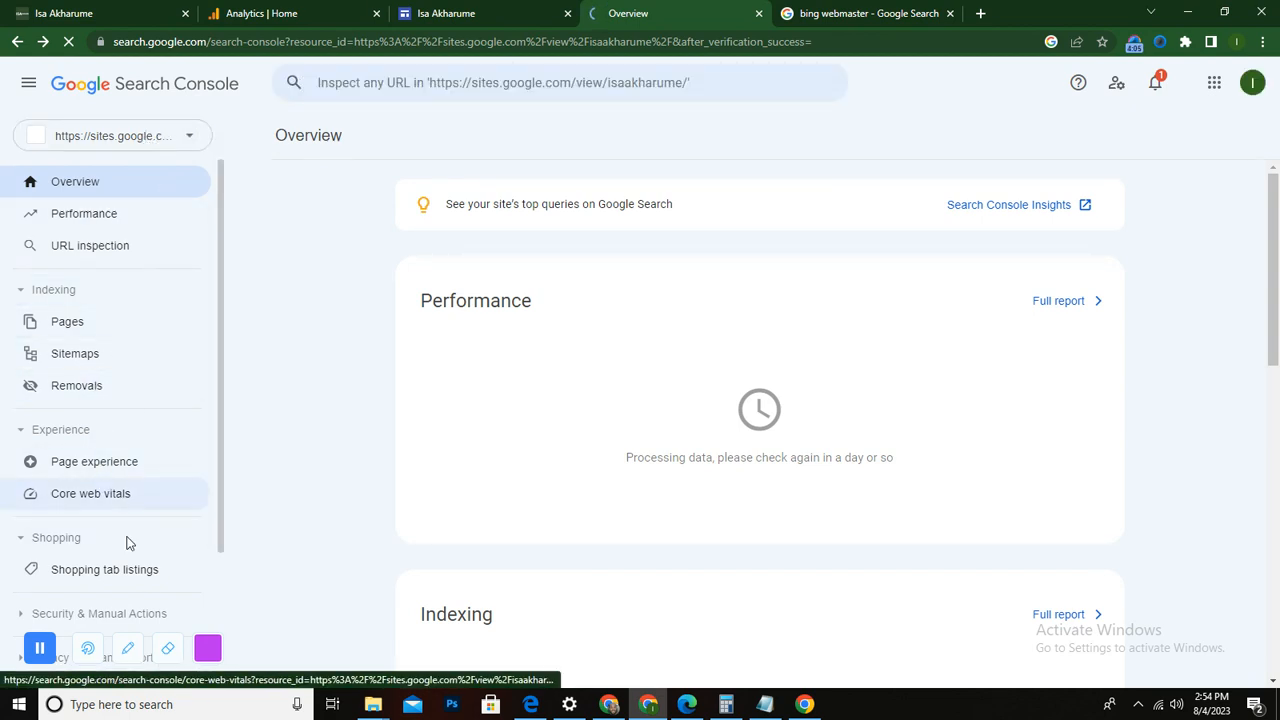
click(183, 145)
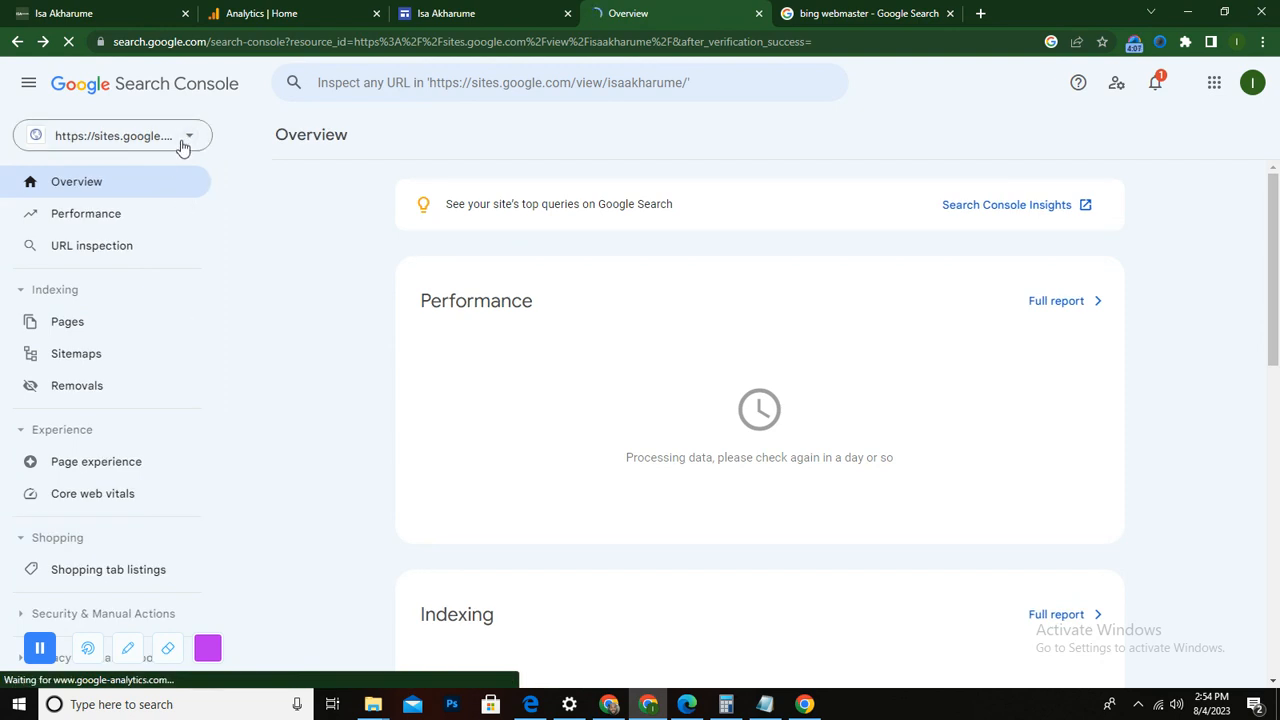
scroll(515, 413, down, 3)
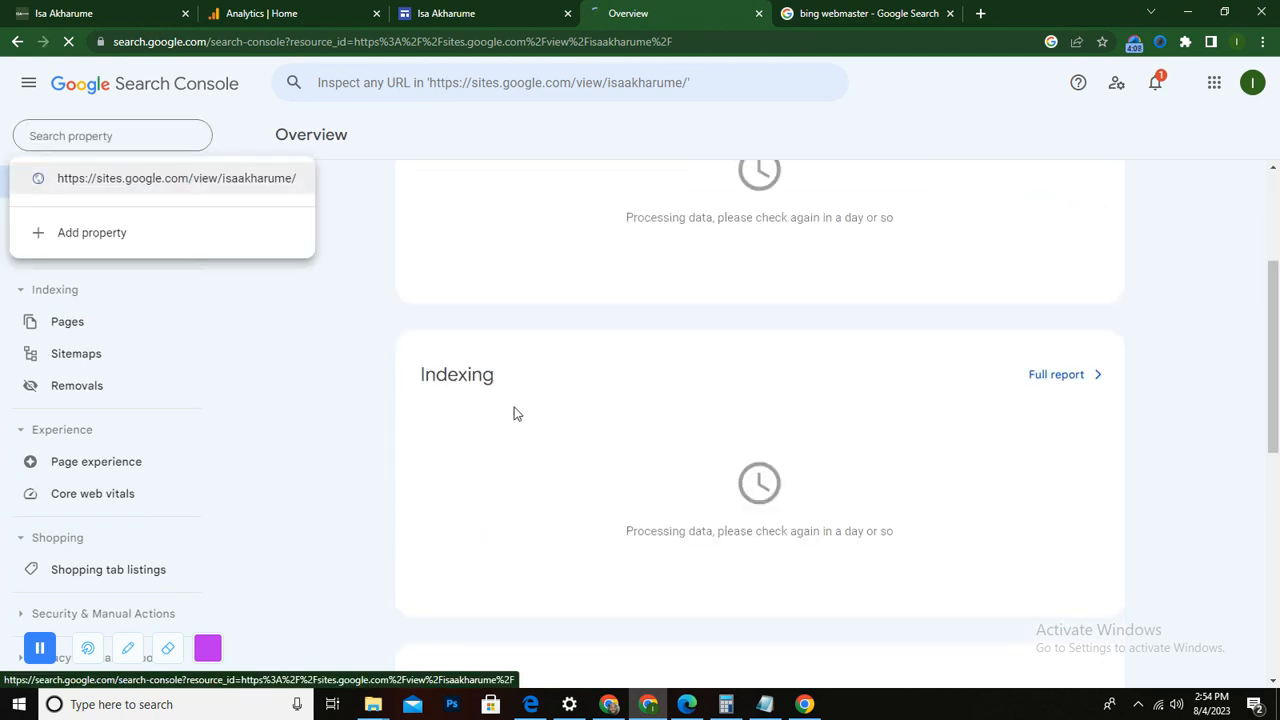
click(336, 405)
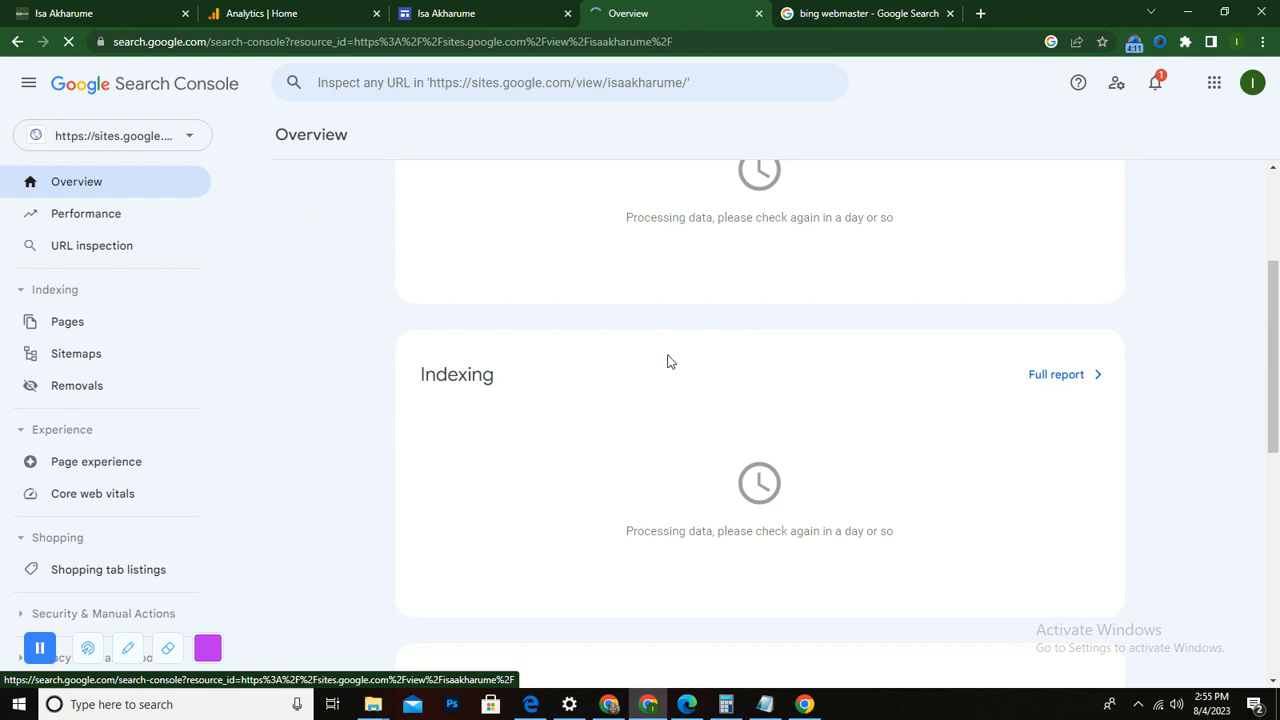
scroll(666, 368, down, 6)
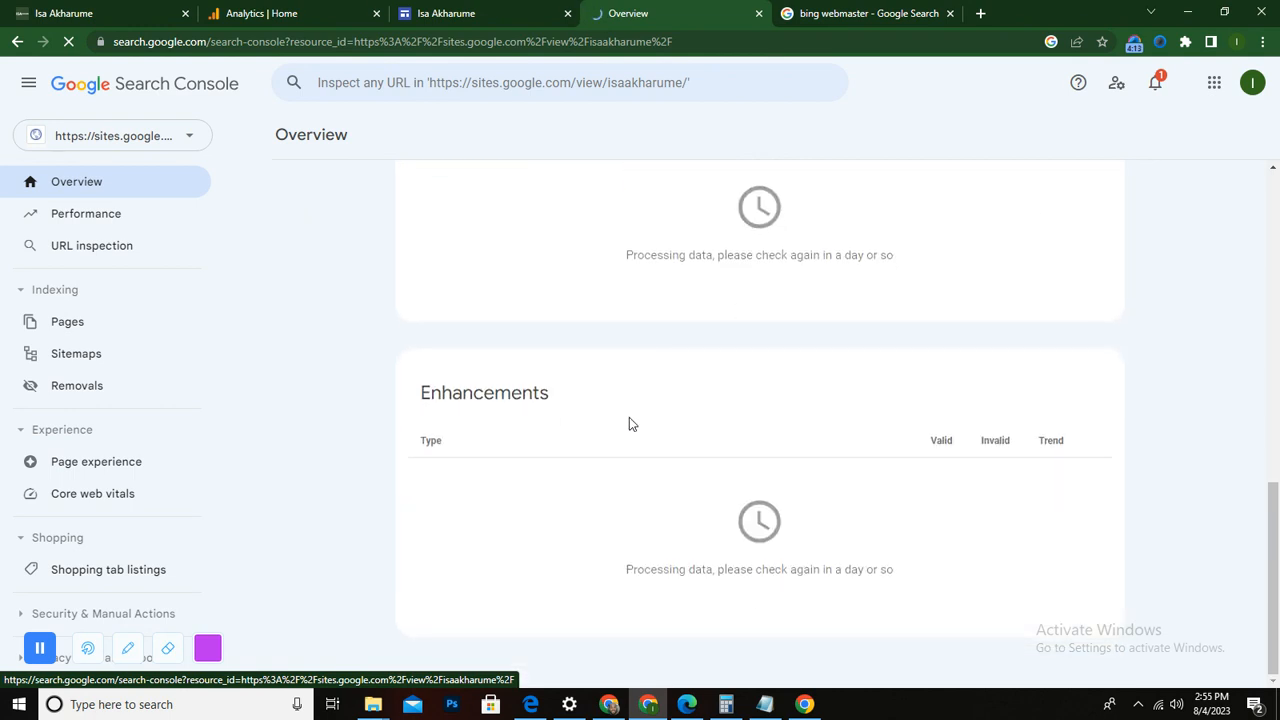
scroll(629, 420, up, 9)
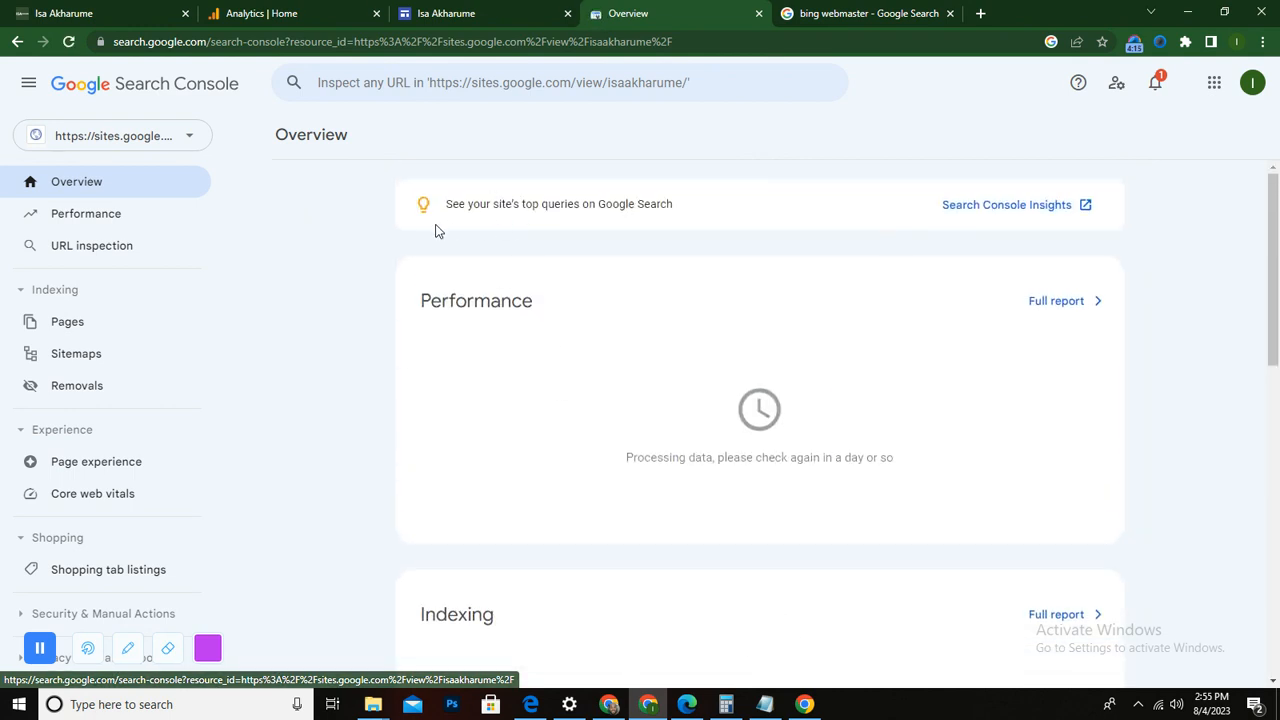